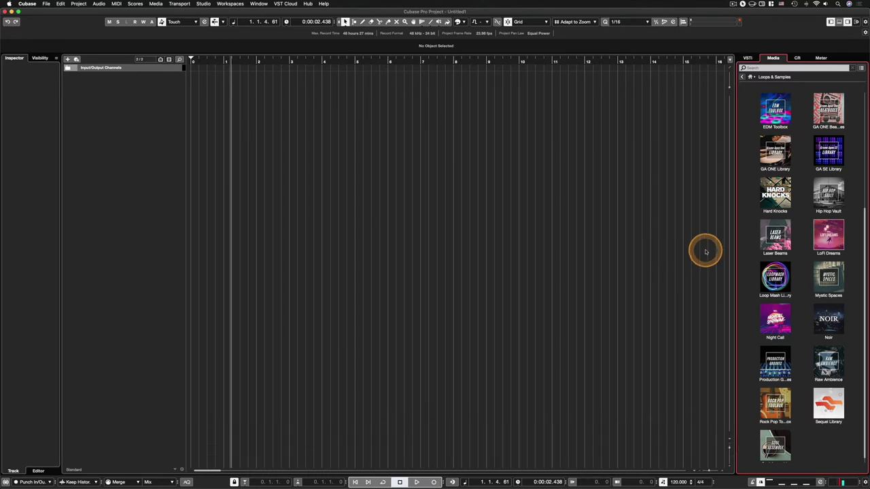
Look through the Loops & Samples library for sound sets such as Tech House, Hard Knocks, LoFi Dreams, Night Call and Noir
scroll(784, 247, up, 1)
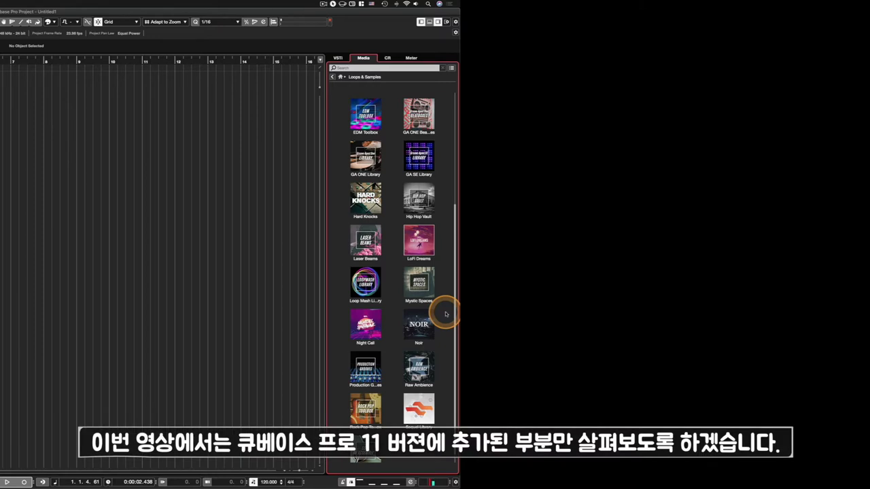
scroll(363, 125, up, 3)
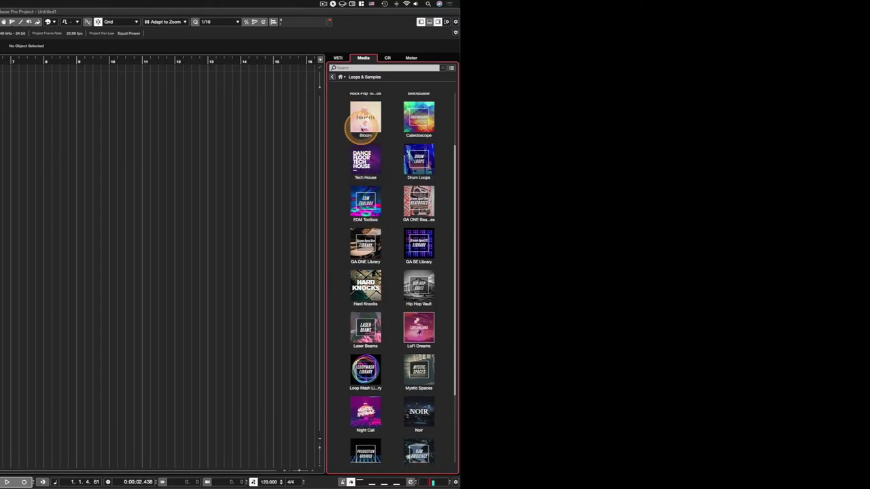
scroll(365, 122, down, 5)
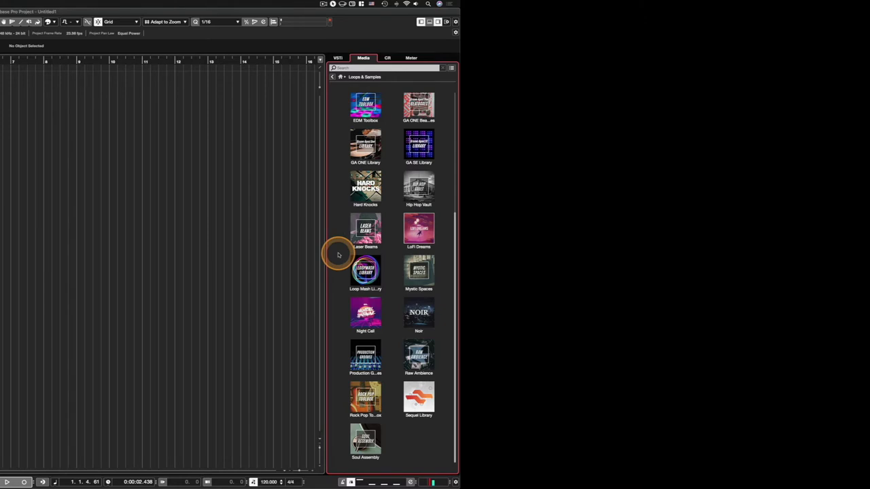
scroll(338, 254, up, 5)
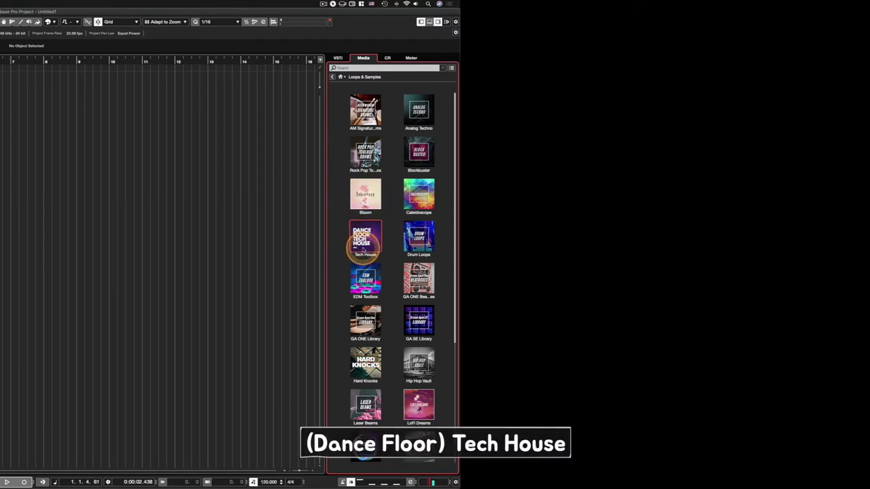
scroll(403, 256, down, 3)
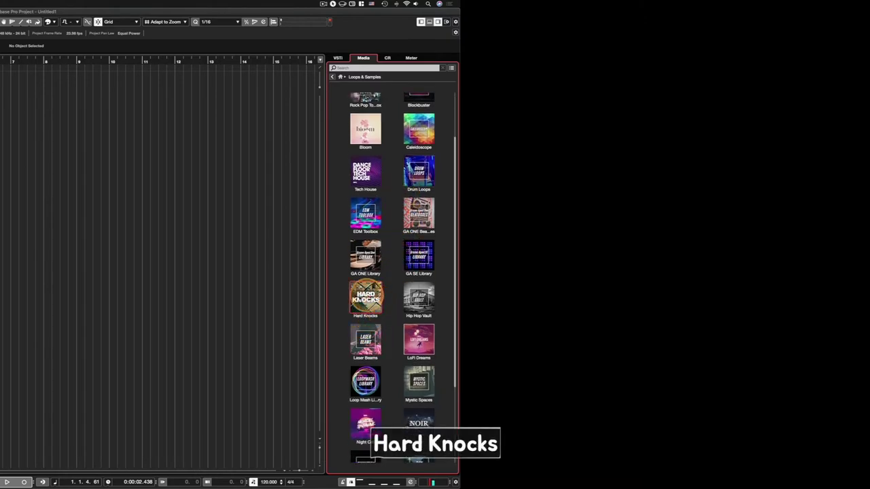
scroll(397, 310, down, 3)
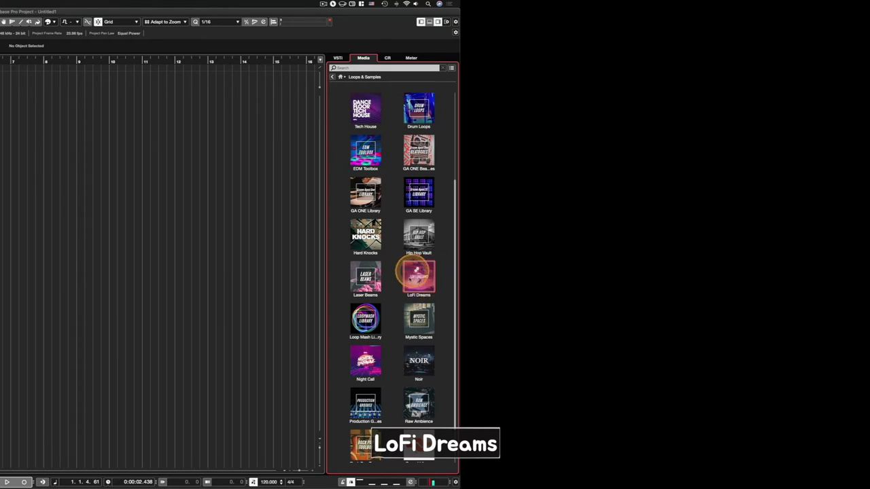
scroll(391, 318, down, 2)
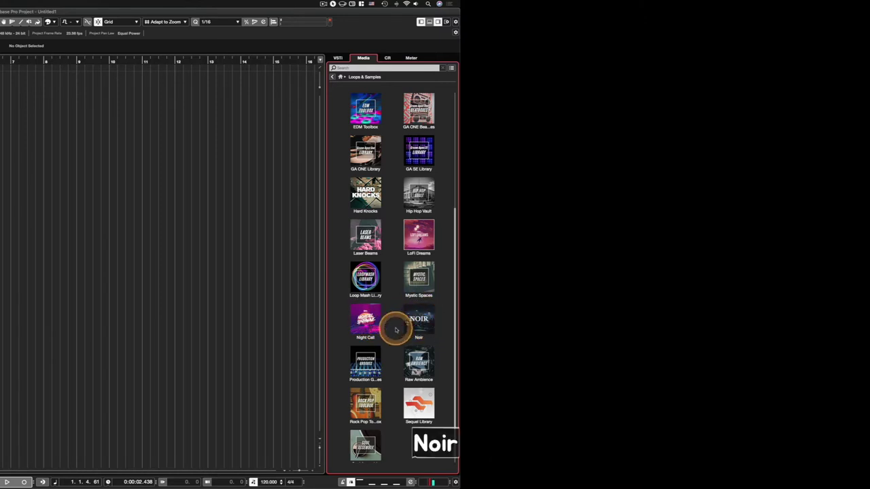
scroll(385, 314, down, 1)
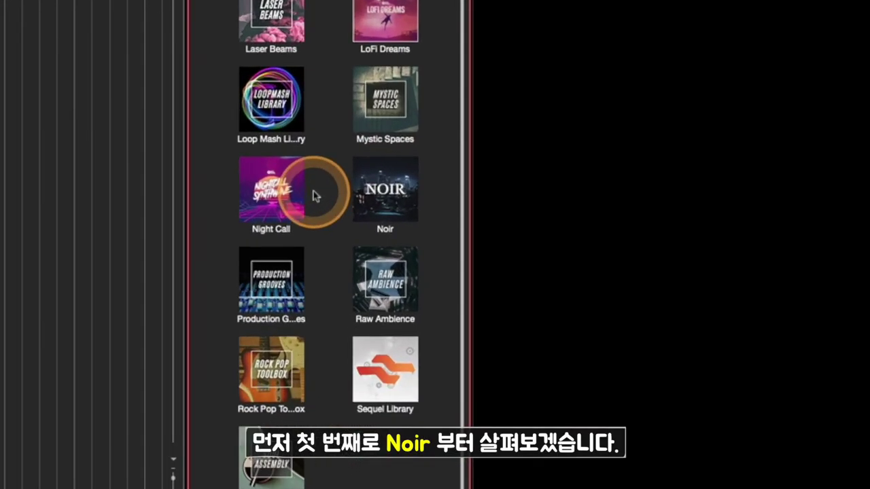
Open the Noir sound set and audition the Cinematic samples Whoosh 10, 15 and 19 and Transition Hit 28 and 20
click(387, 202)
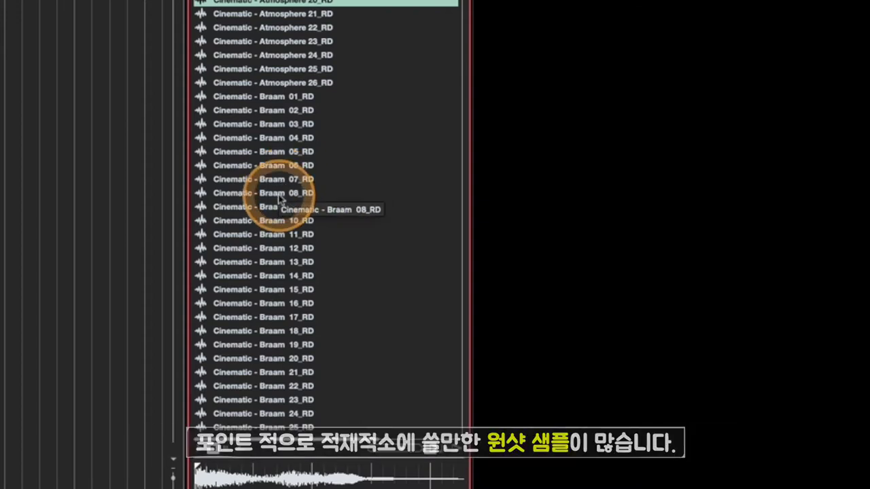
scroll(277, 249, down, 15)
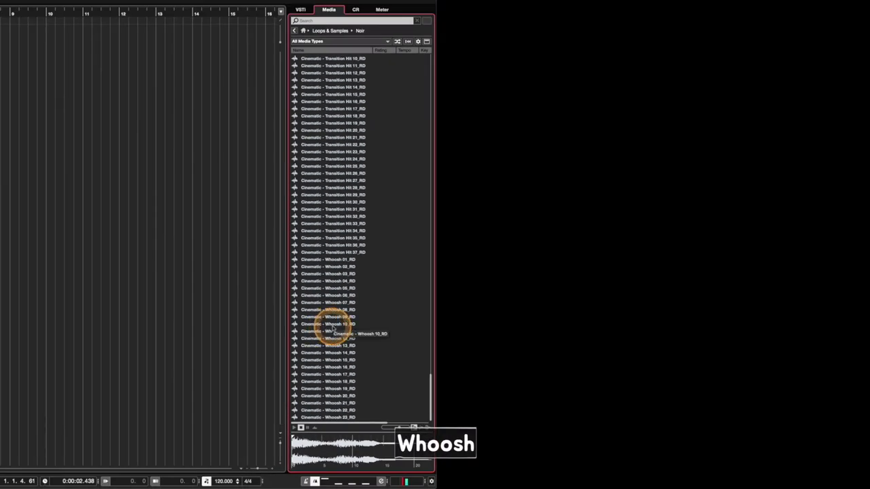
click(329, 325)
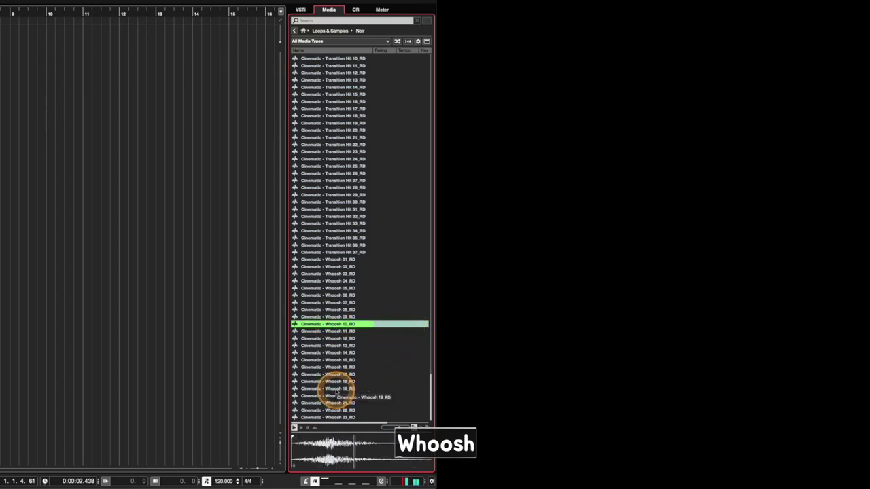
click(329, 360)
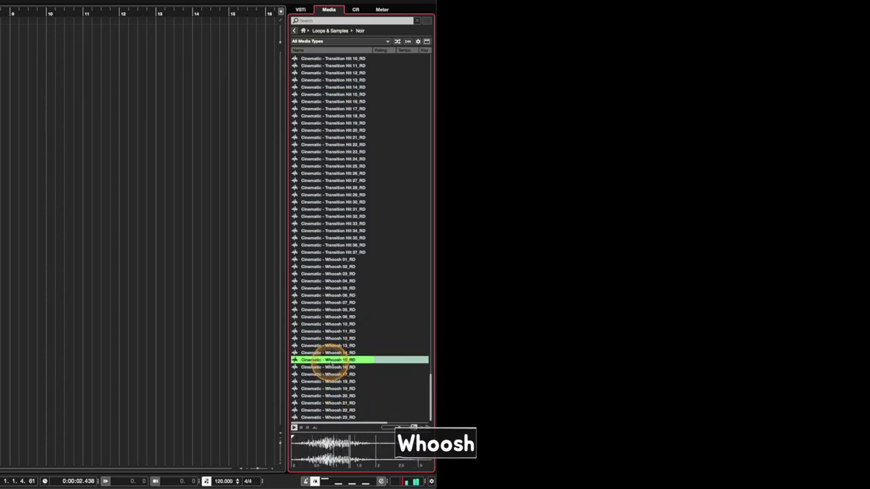
click(330, 388)
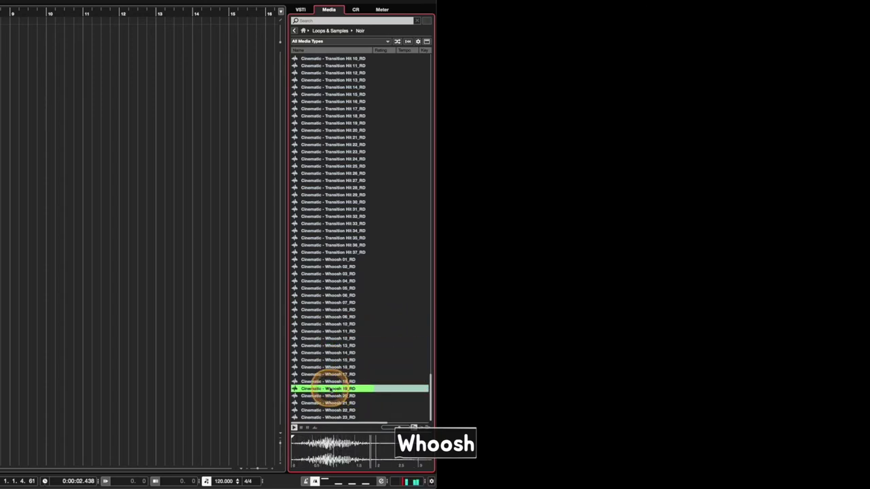
click(333, 189)
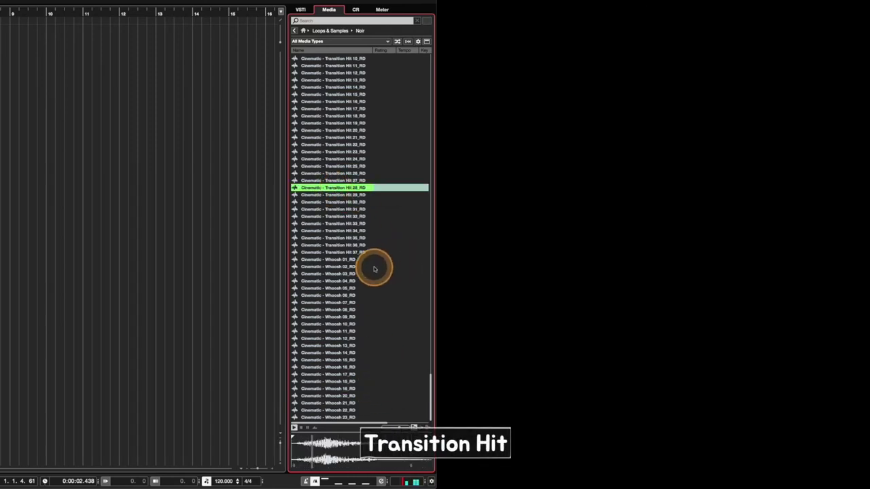
click(334, 130)
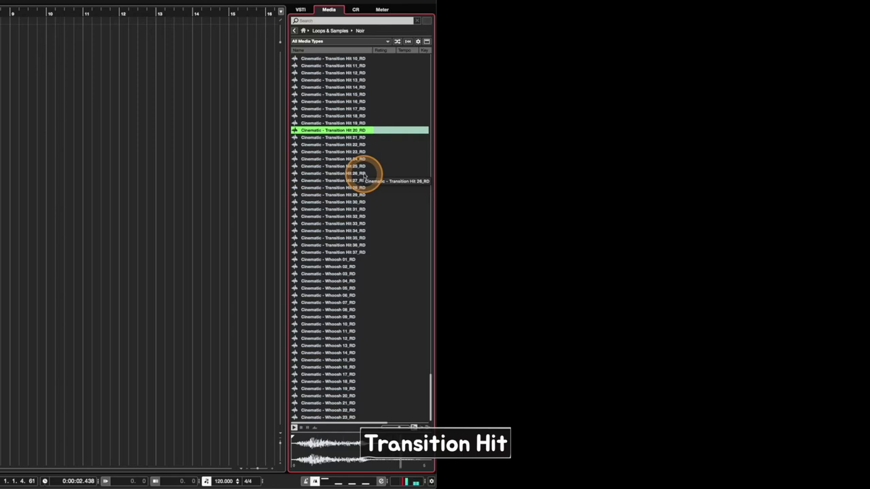
Audition the Cinematic samples Riser 15, 21 and 27 and Reverse 25 in the Noir set
scroll(365, 176, up, 15)
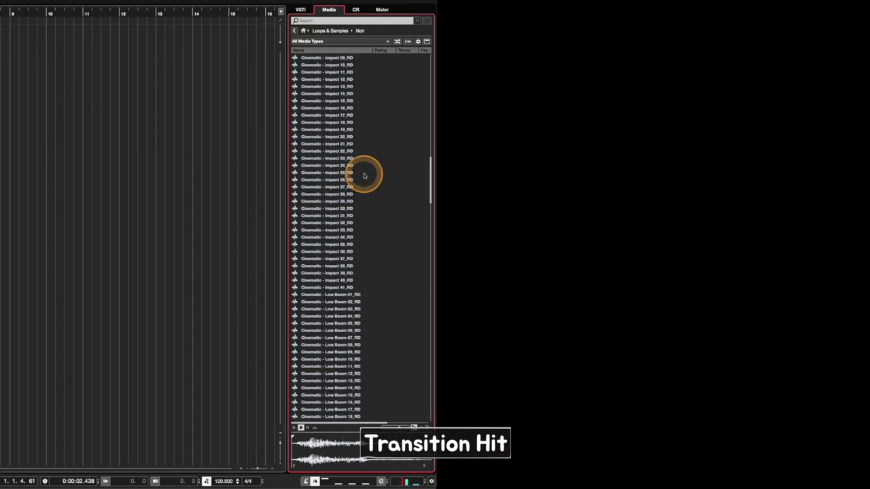
scroll(364, 174, down, 10)
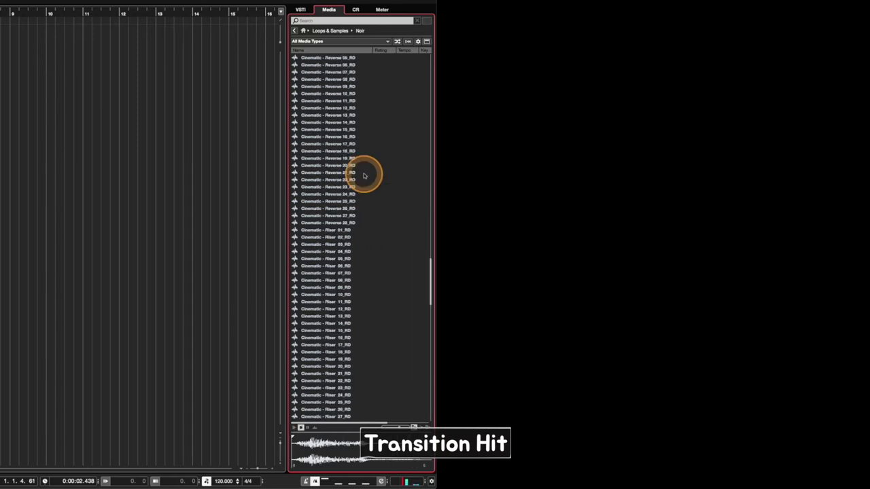
click(328, 331)
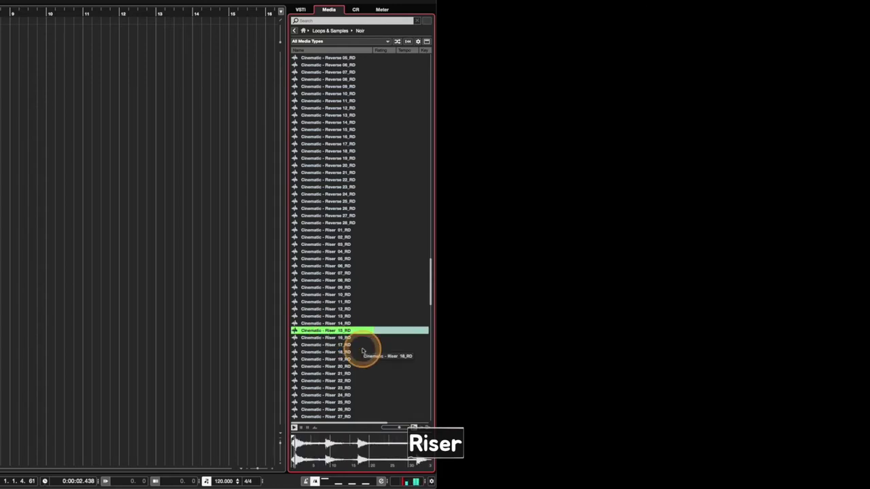
click(363, 374)
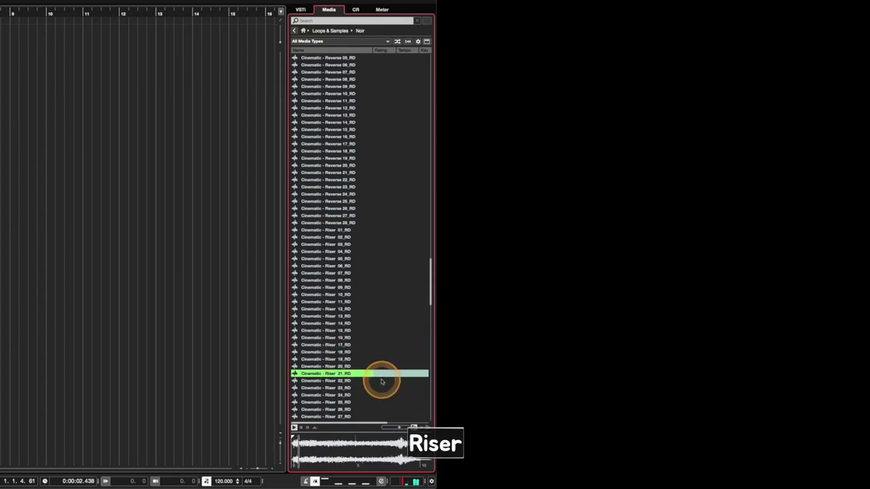
click(336, 416)
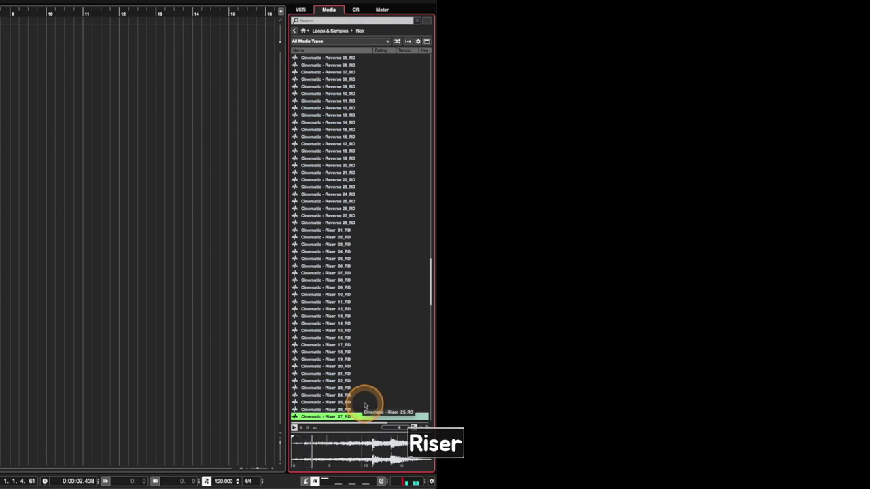
click(325, 201)
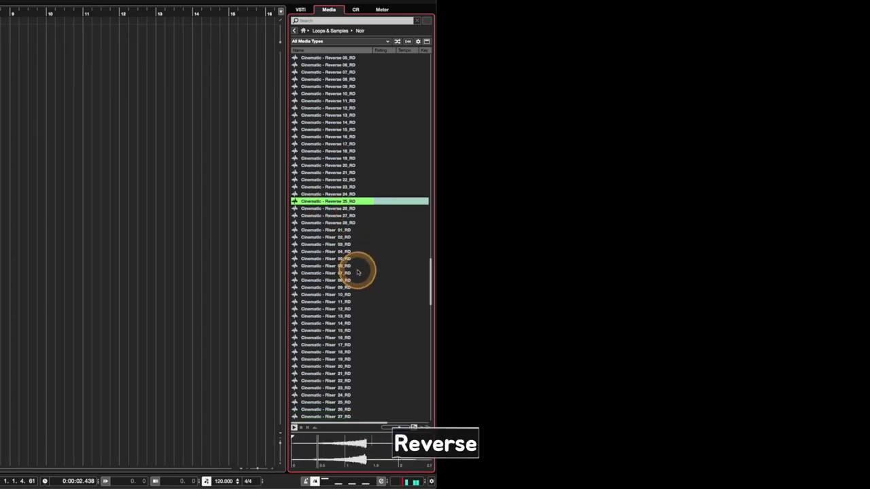
Audition the Cinematic samples Impact 30, 14 and 35 in the Noir set
scroll(352, 270, up, 10)
click(349, 266)
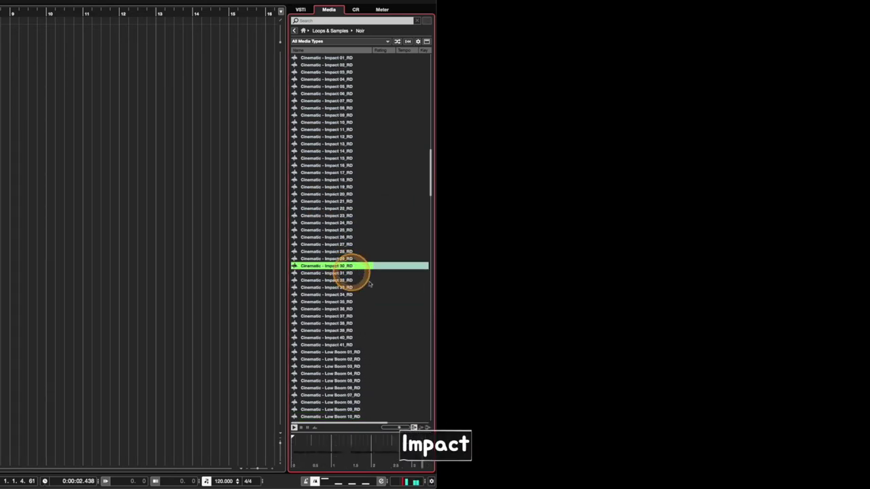
click(313, 151)
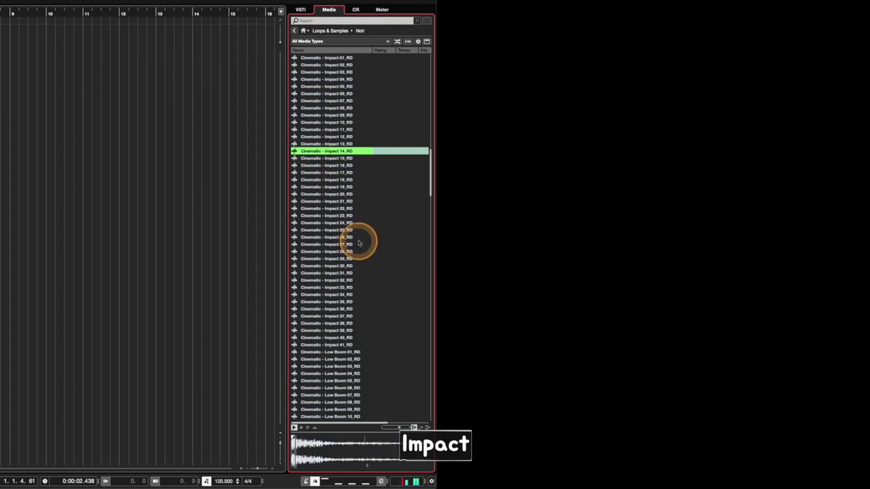
click(329, 302)
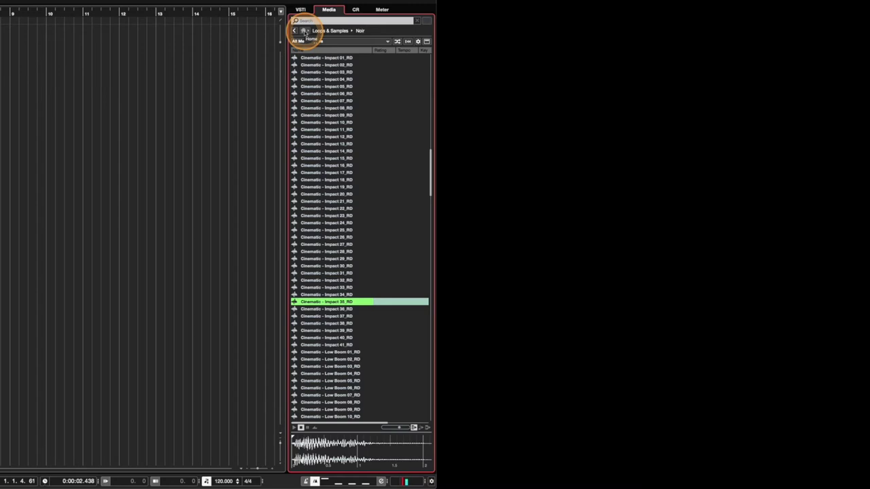
Return to the sound set overview, open Night Call, and audition Synth_Wave_Arp_Loop_90_D#_02 and Synth_Wave_Arp_Loop_115_A#_01
click(305, 31)
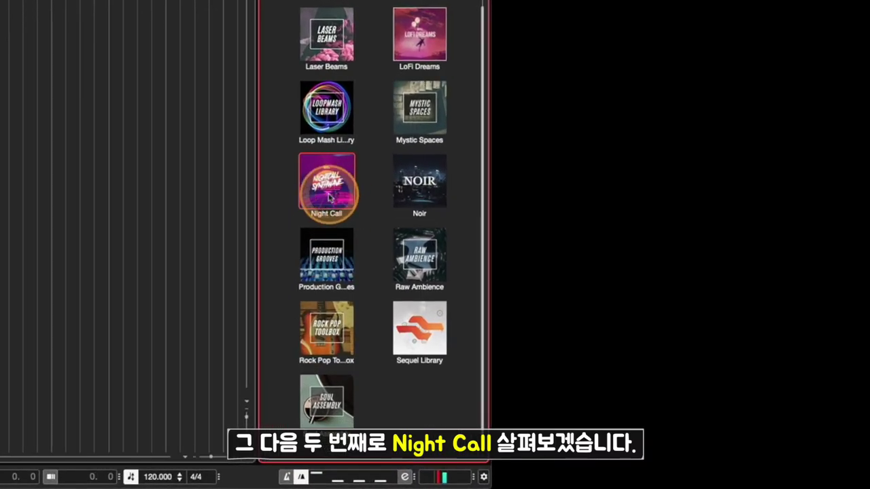
double_click(329, 197)
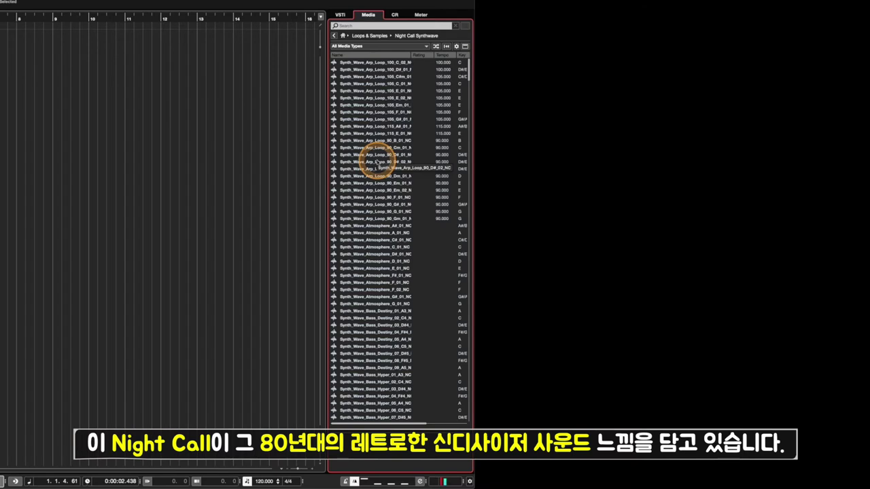
click(375, 162)
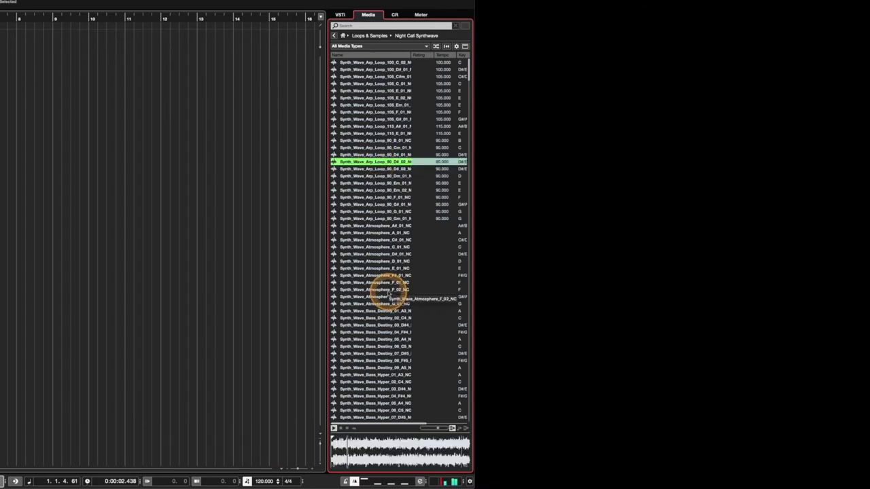
click(375, 127)
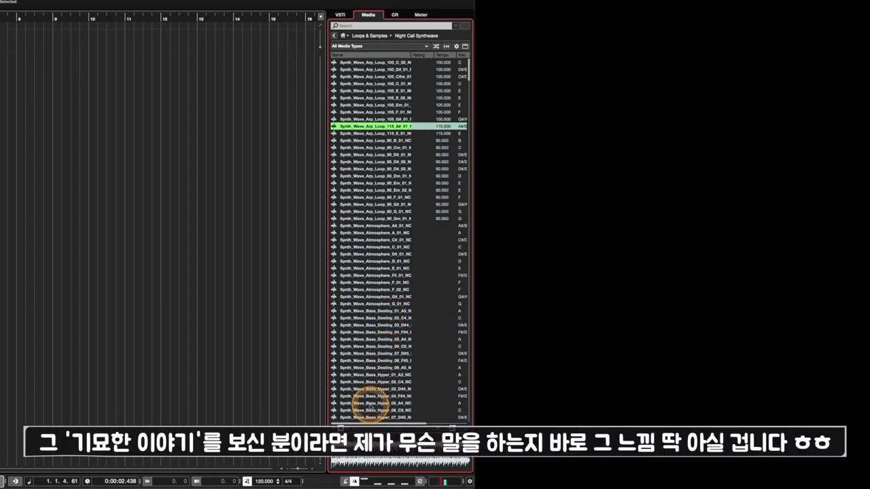
Audition Synth_Wave_Bass_Hyper_01_A3 and Synth_Wave_Atmosphere_C#_01, and look over the remaining samples in the Night Call set
click(411, 394)
click(389, 375)
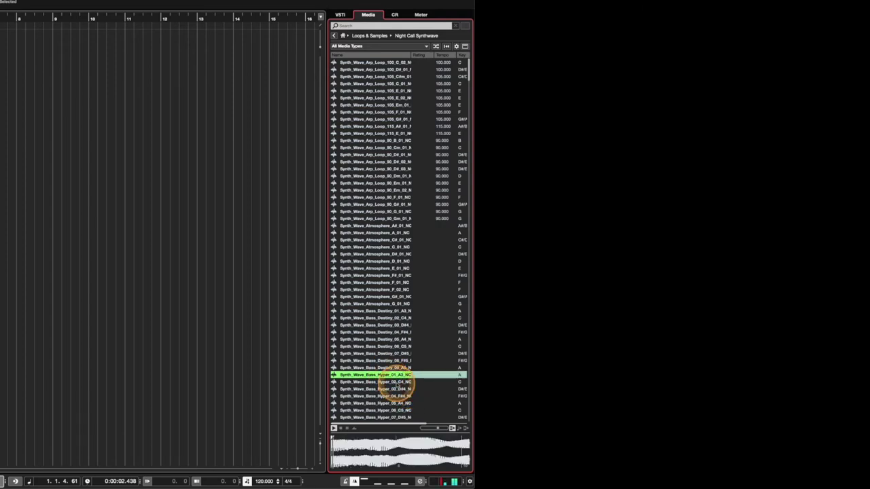
click(377, 240)
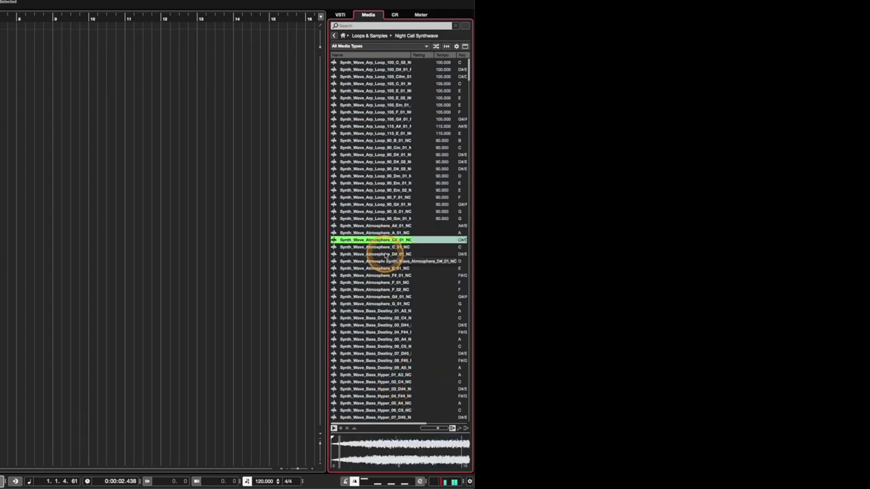
scroll(412, 316, down, 15)
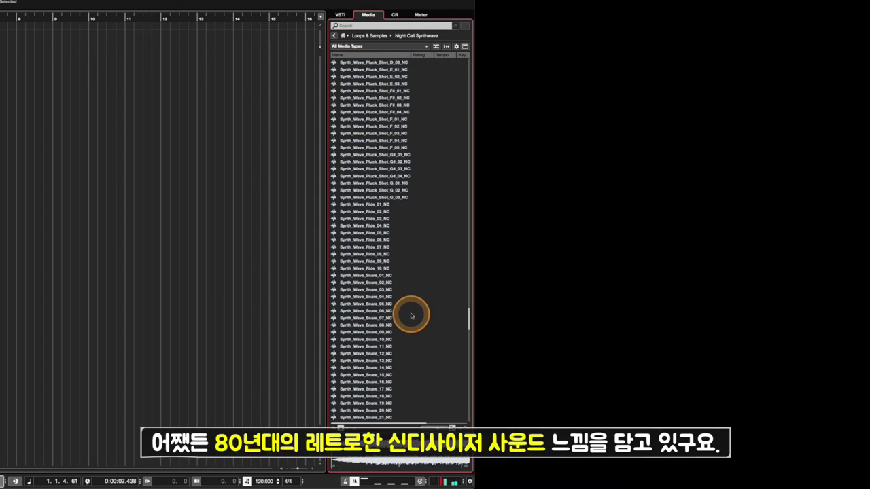
scroll(412, 316, up, 15)
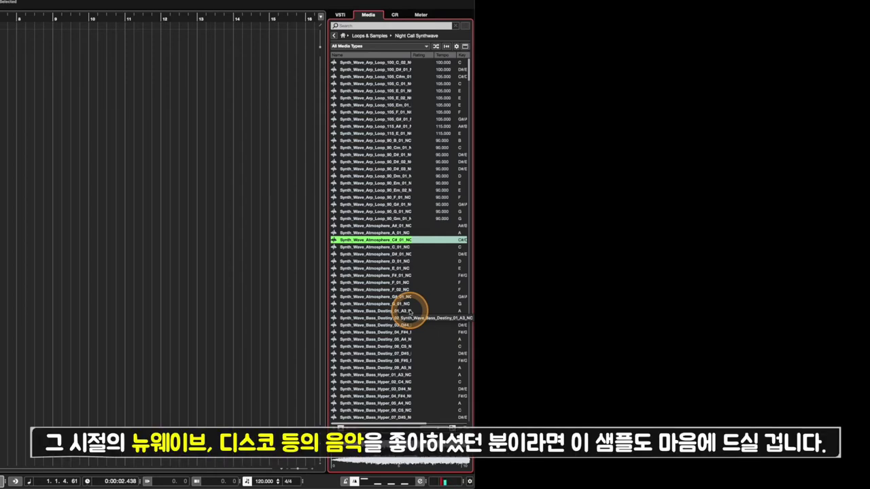
Go back to the Loops & Samples overview and open the Hard Knocks sound set
click(368, 34)
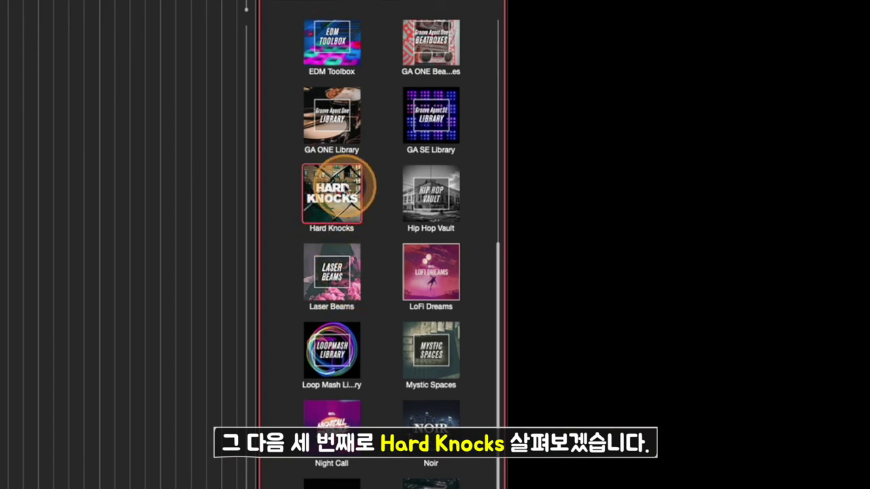
click(330, 215)
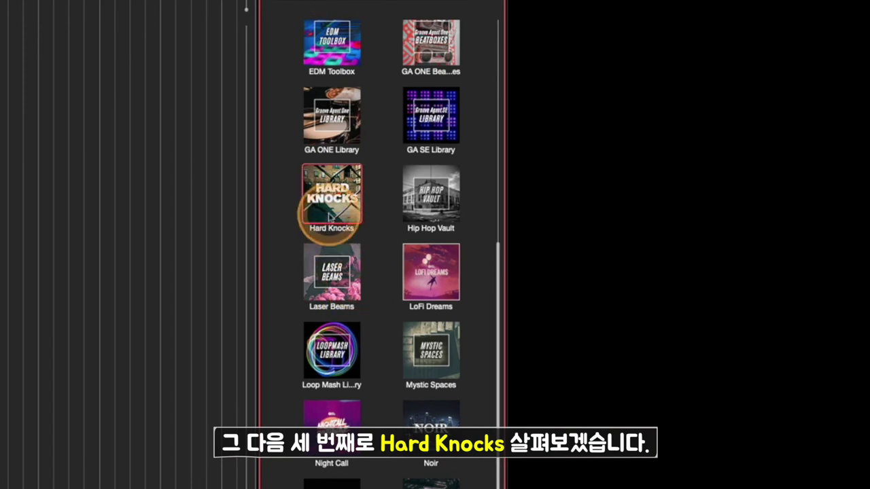
click(336, 208)
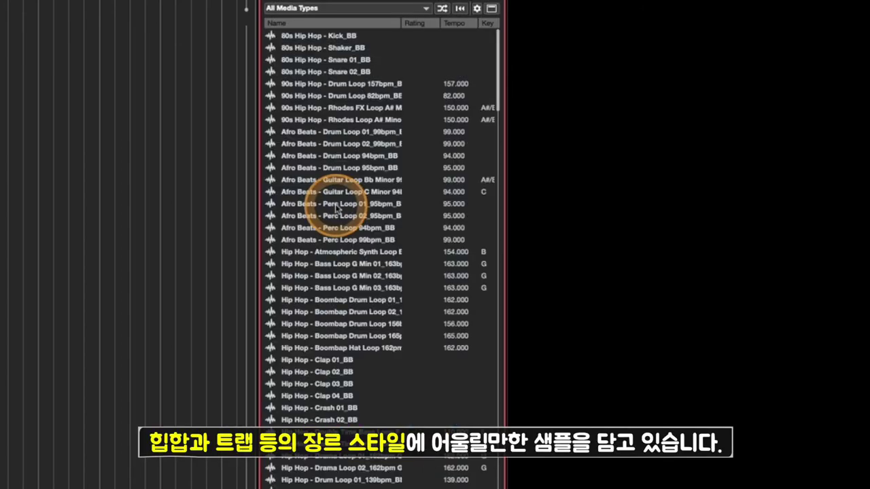
Audition 80s Hip Hop Snare 02, 90s Hip Hop Drum Loop 82bpm, Boombap Drum Loop 02 and Hip Hop Drum Loop 02_163bpm in Hard Knocks
click(350, 82)
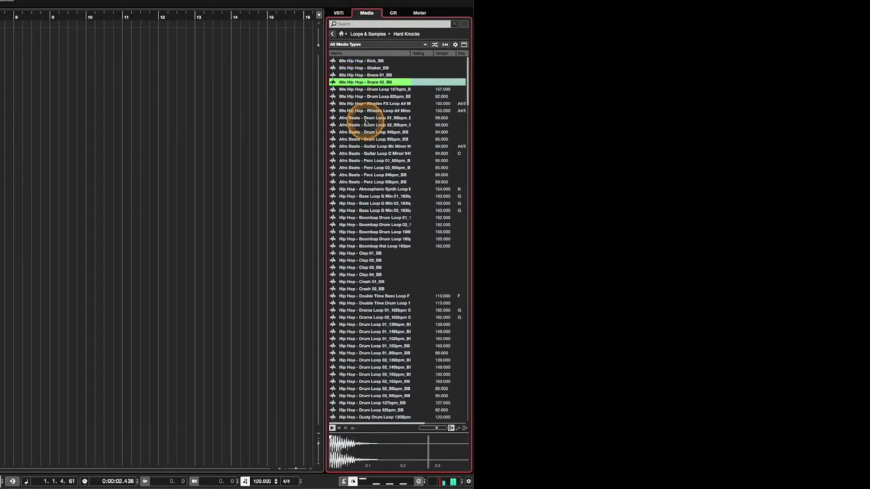
click(360, 110)
click(367, 96)
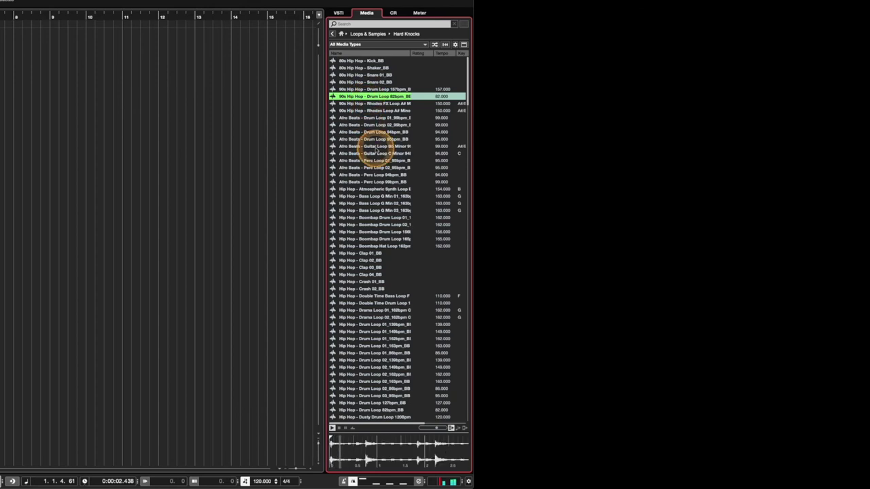
click(378, 224)
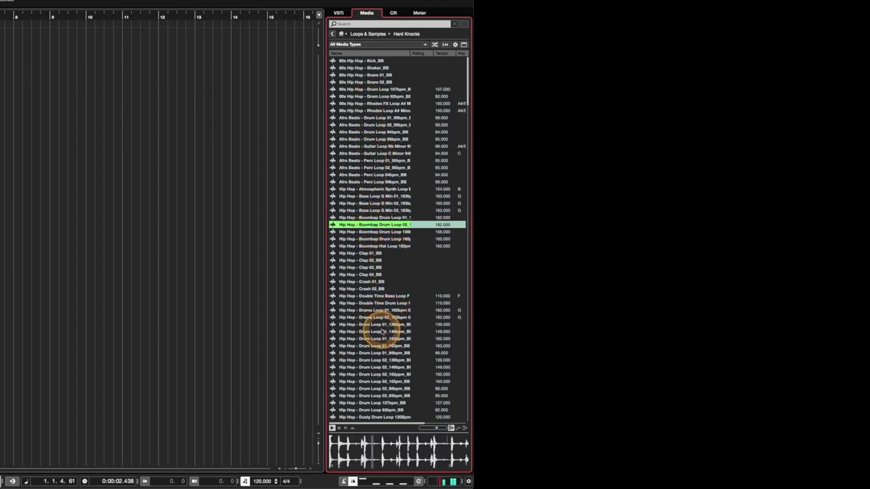
click(355, 382)
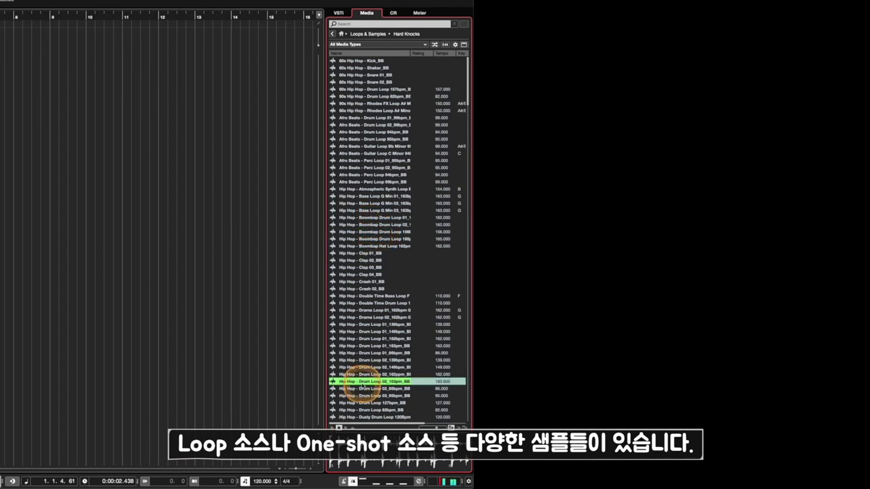
Audition Trap samples in Hard Knocks, including a Keys Loop, Snare 02, Pluck Loop C# 80bpm and Open Hi Hat 03 and 02
scroll(372, 365, down, 10)
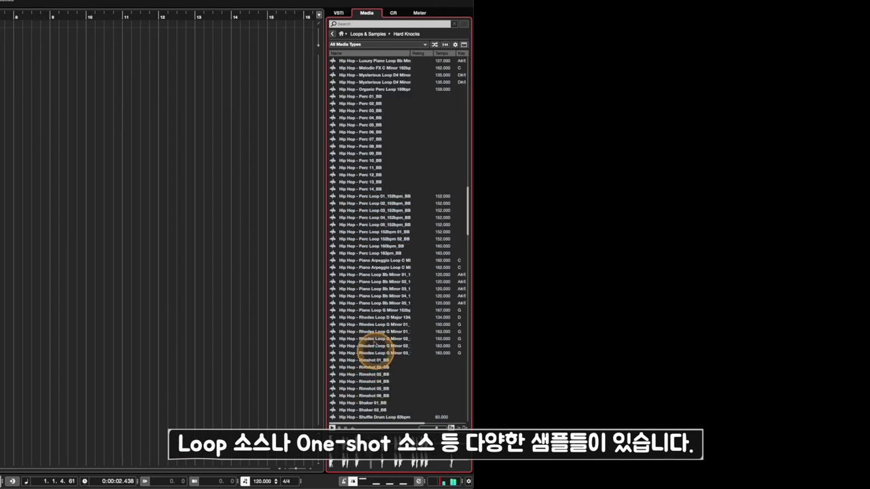
scroll(369, 340, down, 15)
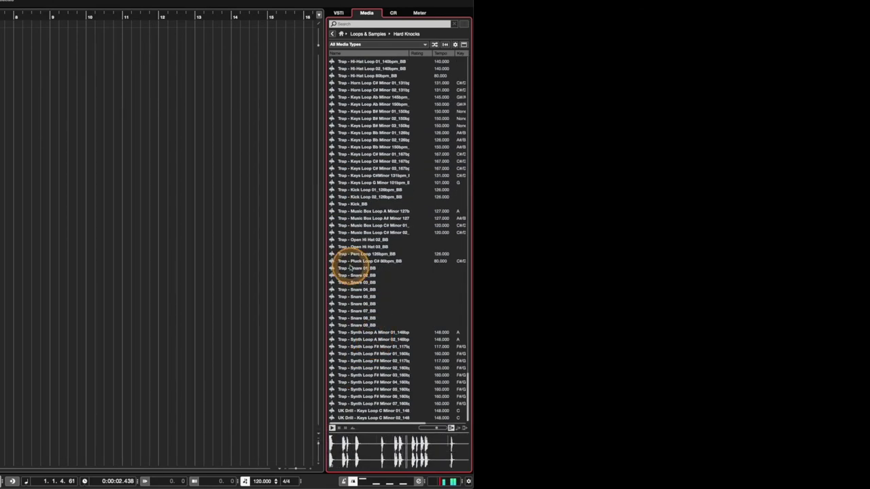
click(354, 169)
click(358, 275)
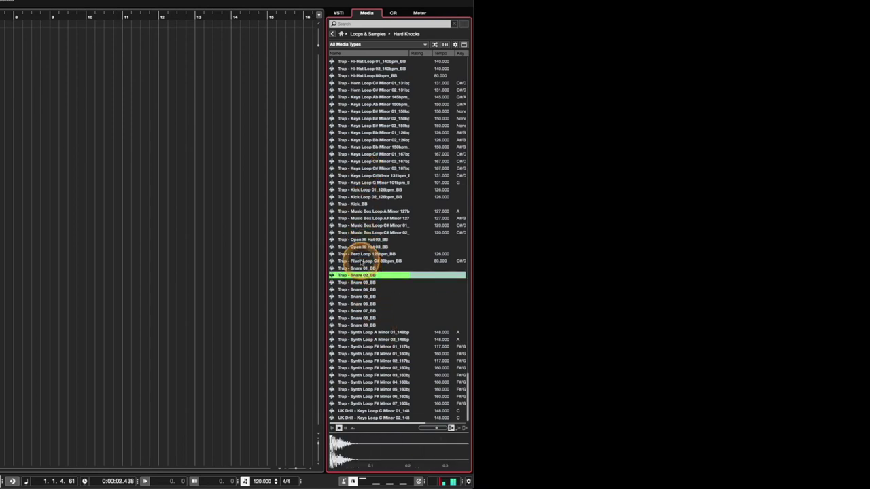
click(361, 261)
click(364, 247)
click(361, 240)
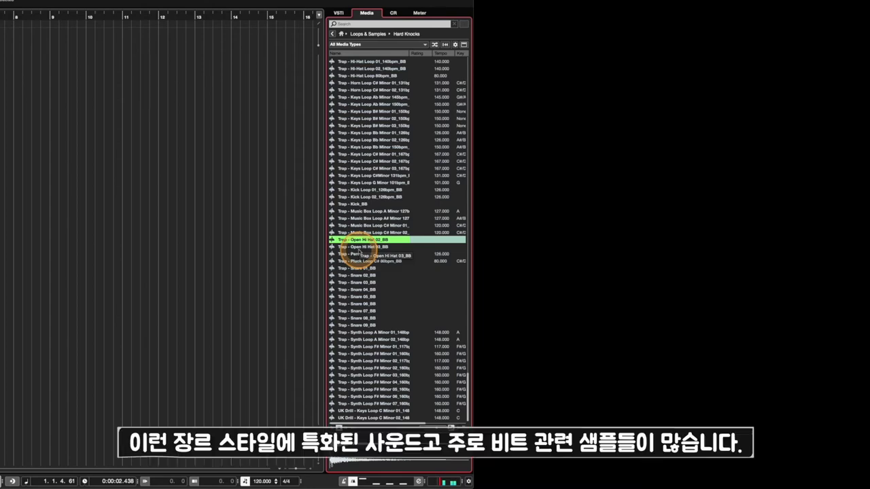
Return to the Loops & Samples overview and open the LoFi Dreams sound set
click(370, 34)
click(427, 203)
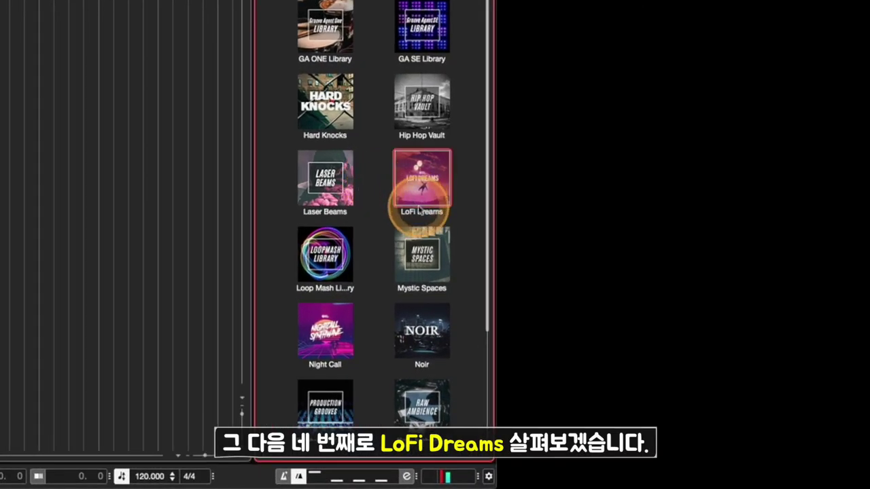
double_click(412, 190)
Audition the bass samples Lofi_Bass_Loop_70_Cm_02, Lofi_Bass_Loop_80_Cm_01 and Lofi_Bass_808_E_01 in LoFi Dreams
scroll(381, 135, up, 10)
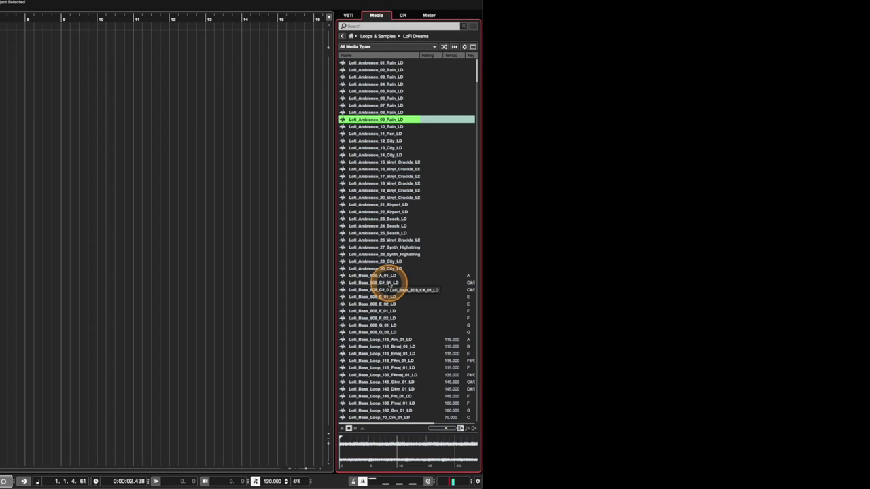
scroll(389, 286, down, 5)
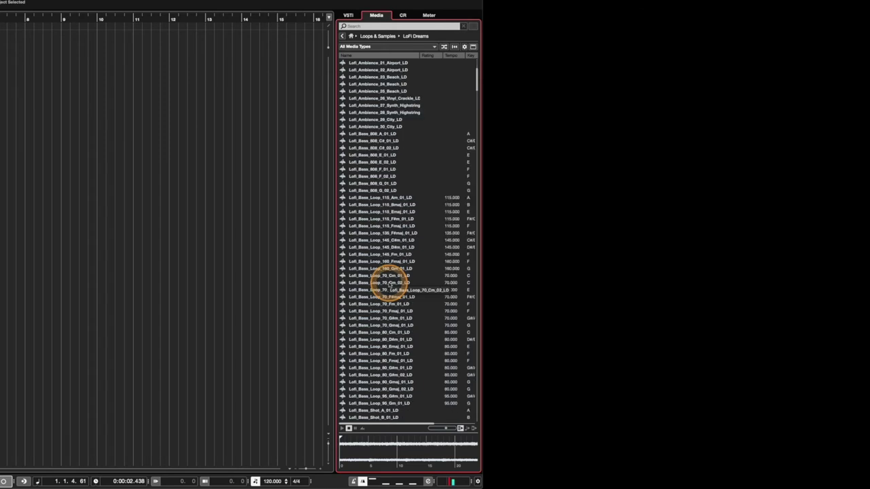
click(389, 282)
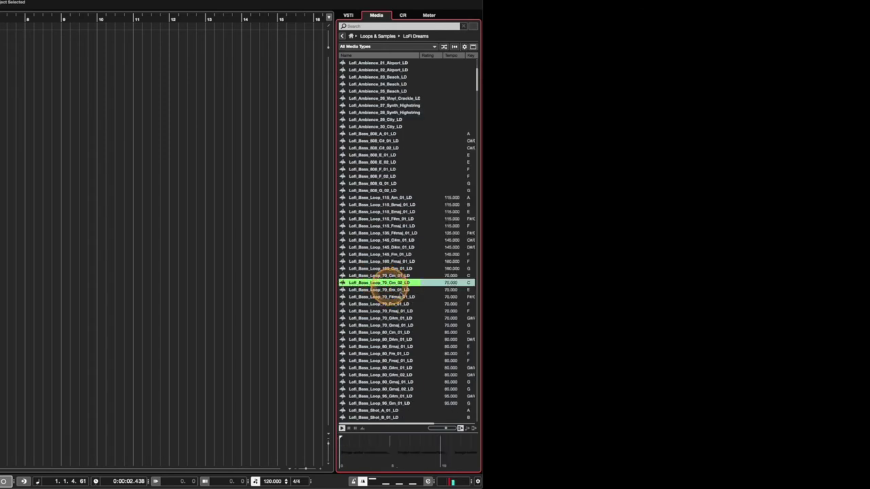
click(382, 333)
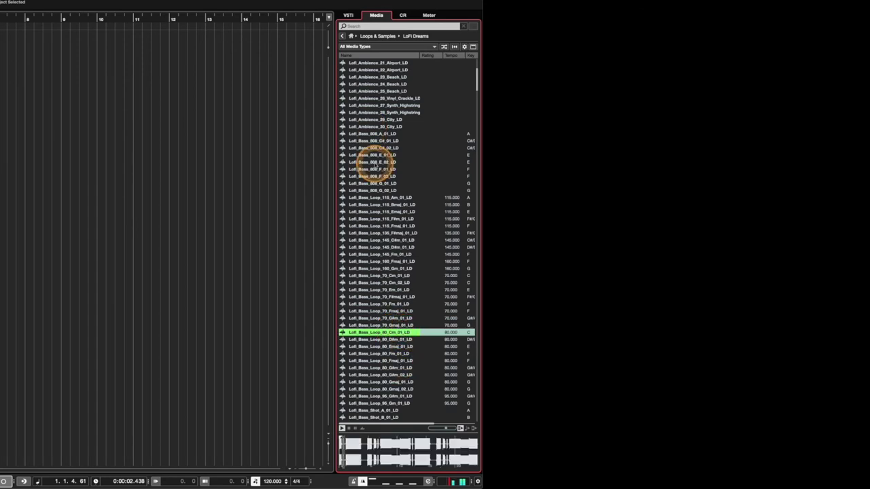
click(380, 155)
Audition Lofi_Percussion_52 and the vocal loops 70_Fm_01_Dry and 80_Em_02_Dry in LoFi Dreams
scroll(401, 196, down, 10)
click(382, 197)
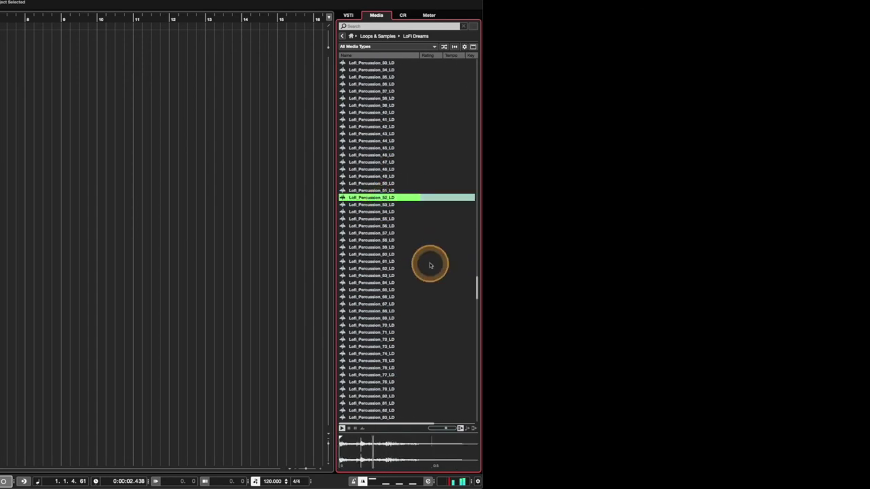
scroll(423, 261, down, 10)
click(417, 270)
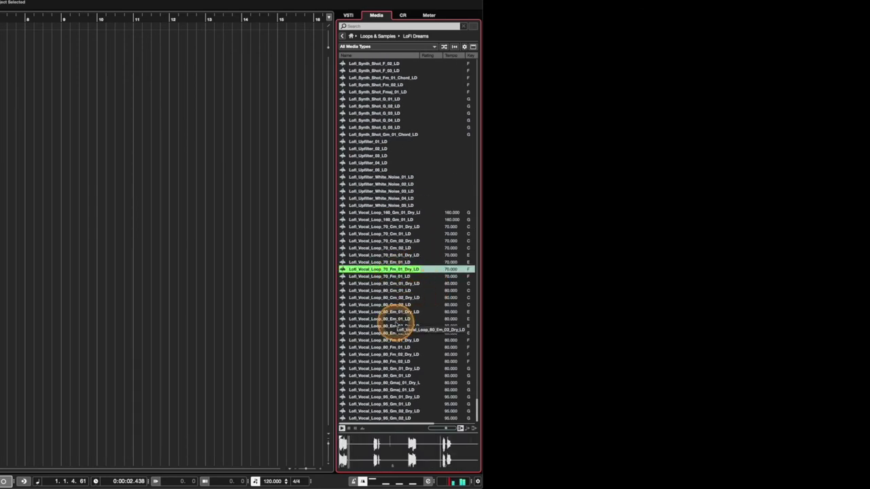
click(410, 326)
Audition the effect samples Lofi_Upfilter_01 and Lofi_Upfilter_04
click(365, 141)
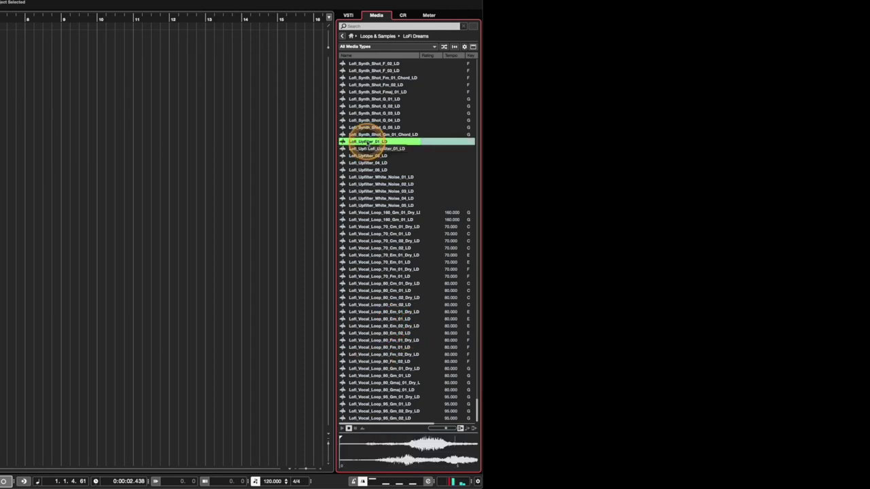
drag(362, 141, 373, 163)
click(373, 163)
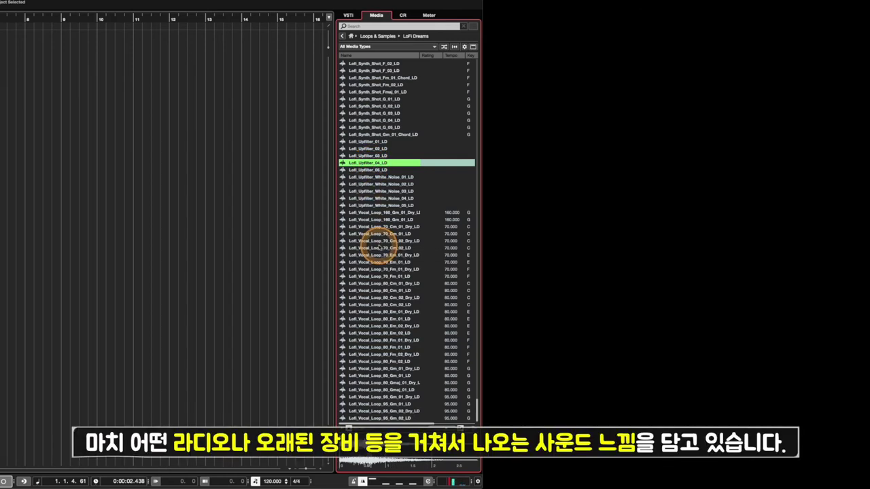
Go back to the Loops & Samples overview and open the Dancefloor Tech House sound set
scroll(378, 249, up, 10)
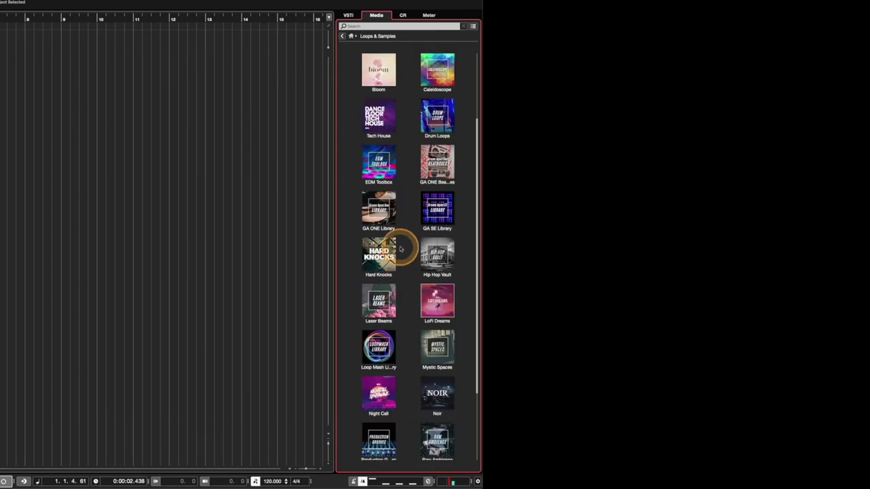
click(344, 182)
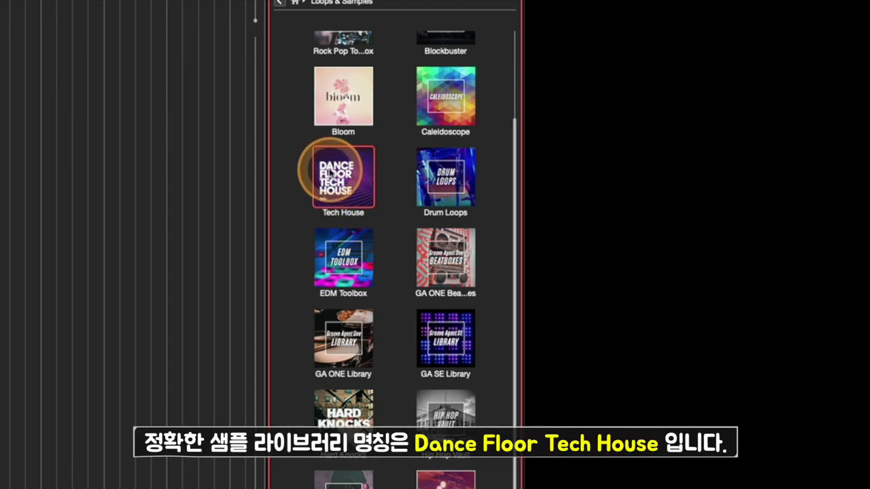
double_click(343, 182)
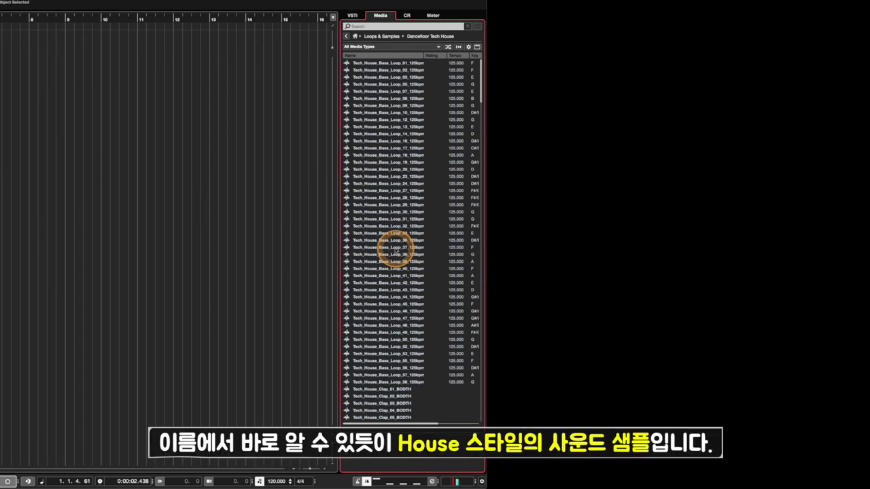
Audition Tech_House_Impact_04, Tech_House_Kick_05 and Tech_House_Hihat_Open_19 in the Dancefloor Tech House set
scroll(396, 251, down, 10)
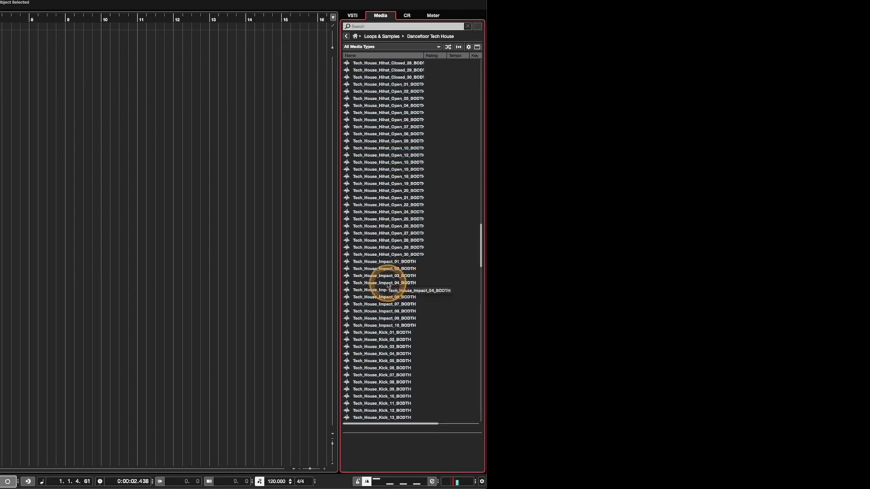
click(386, 282)
click(395, 361)
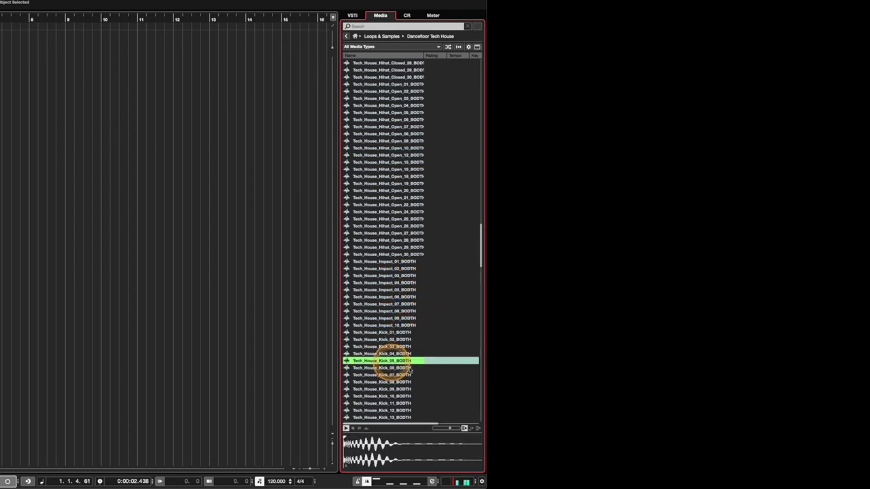
click(390, 184)
scroll(406, 248, up, 15)
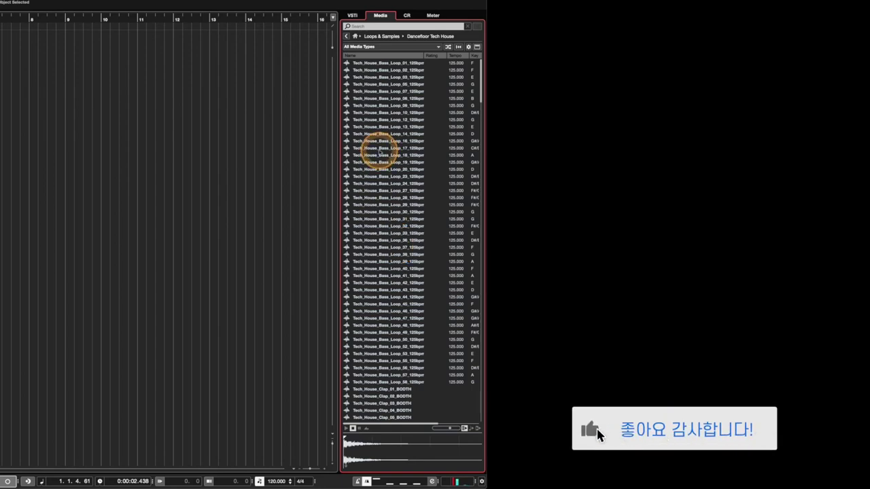
Return to the sound set overview, open Bloom, and look over its list of vocal samples
click(374, 39)
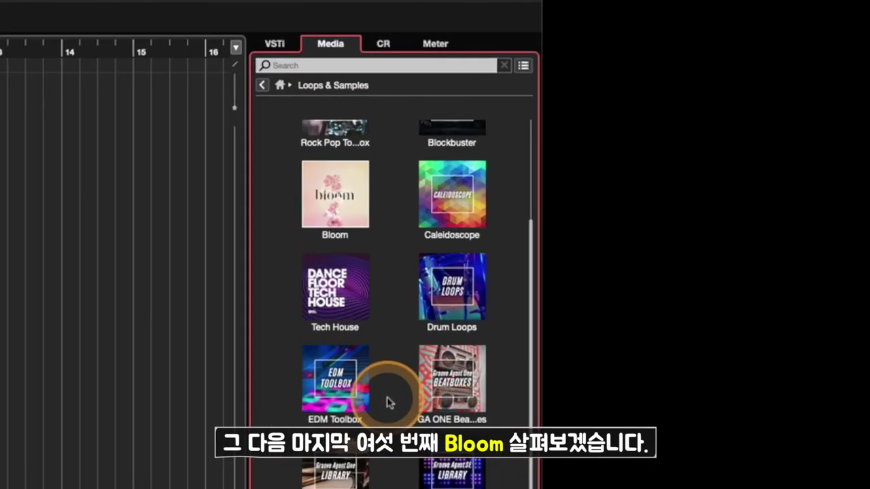
click(335, 207)
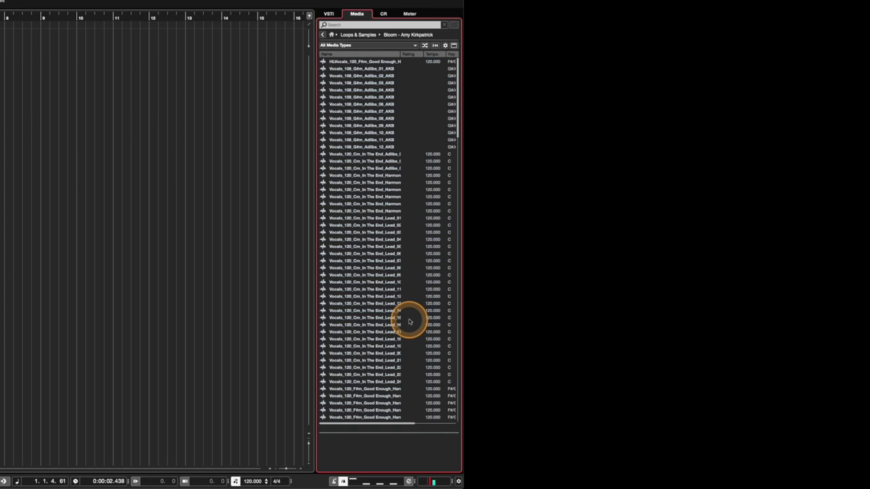
scroll(410, 321, down, 15)
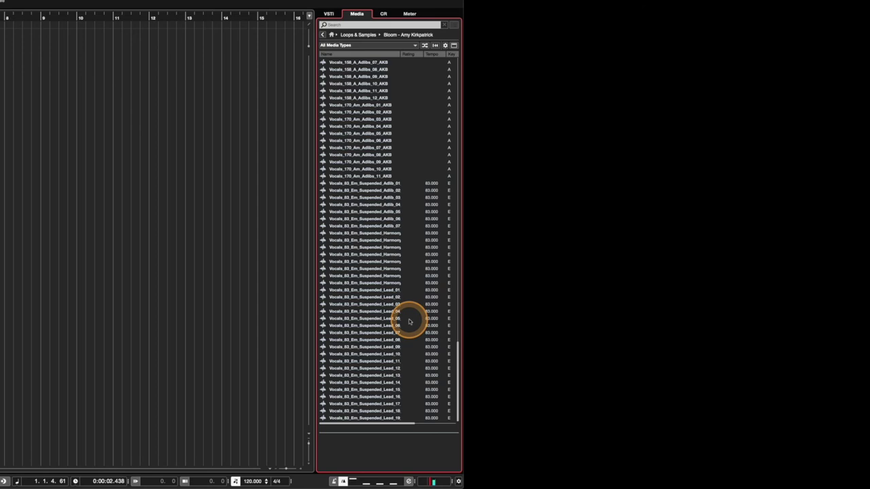
scroll(409, 322, up, 10)
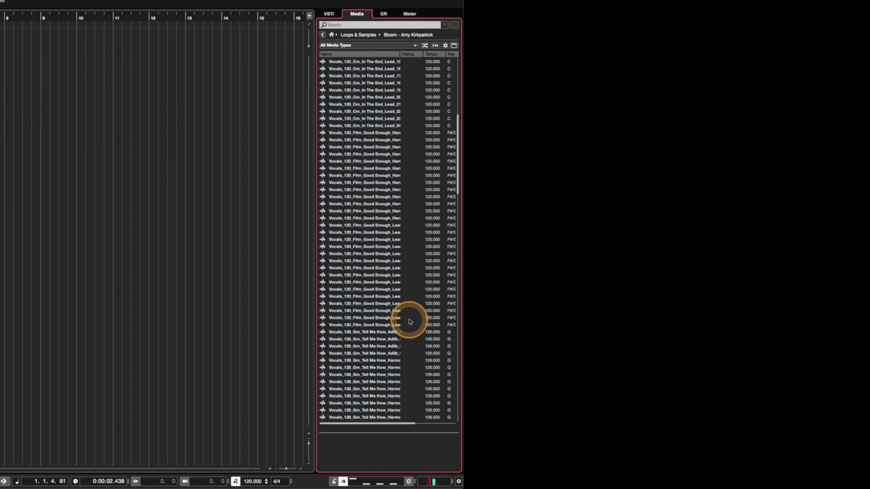
scroll(409, 321, up, 10)
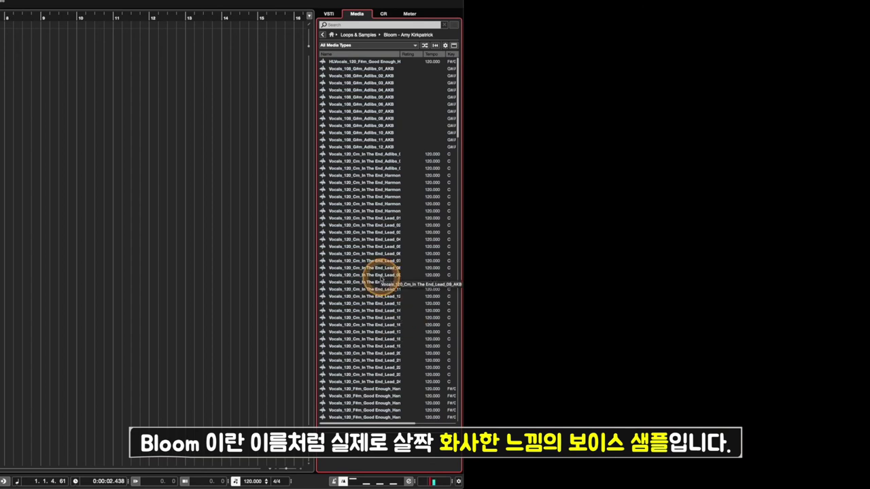
Audition the Bloom vocals In The End_Lead_09 and Lead_18, plus two of the Good Enough harmony samples
click(382, 276)
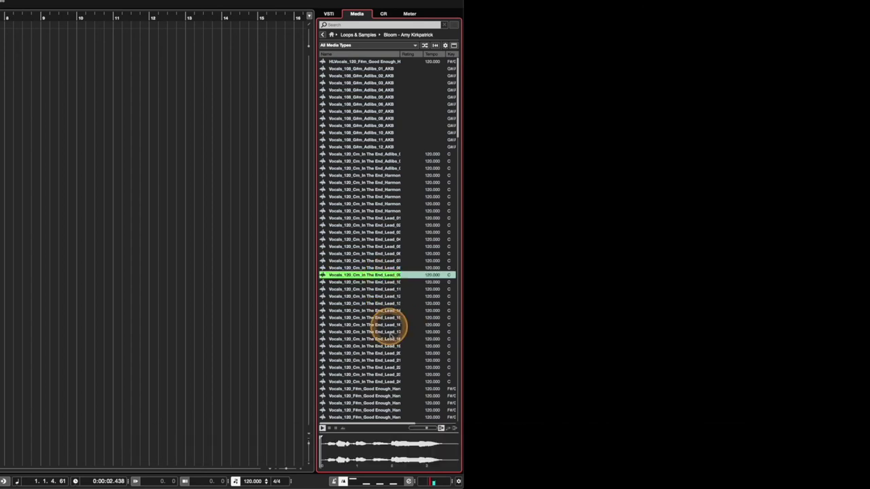
click(388, 338)
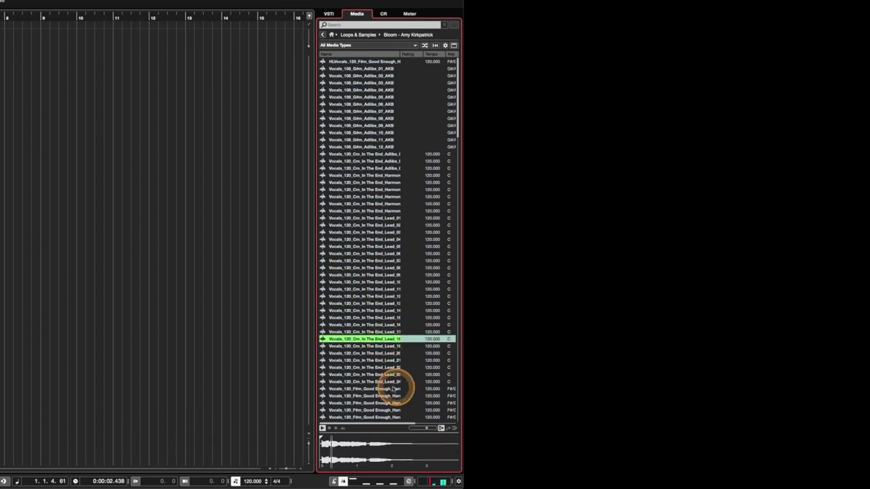
click(385, 396)
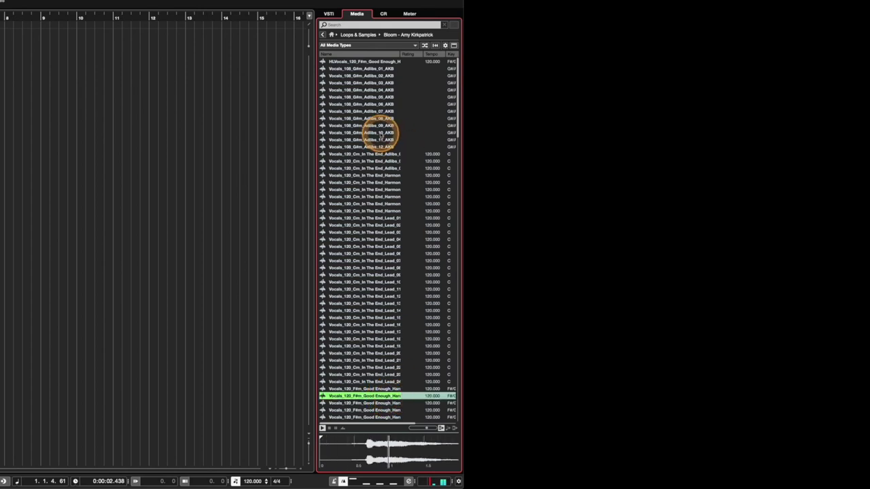
click(388, 403)
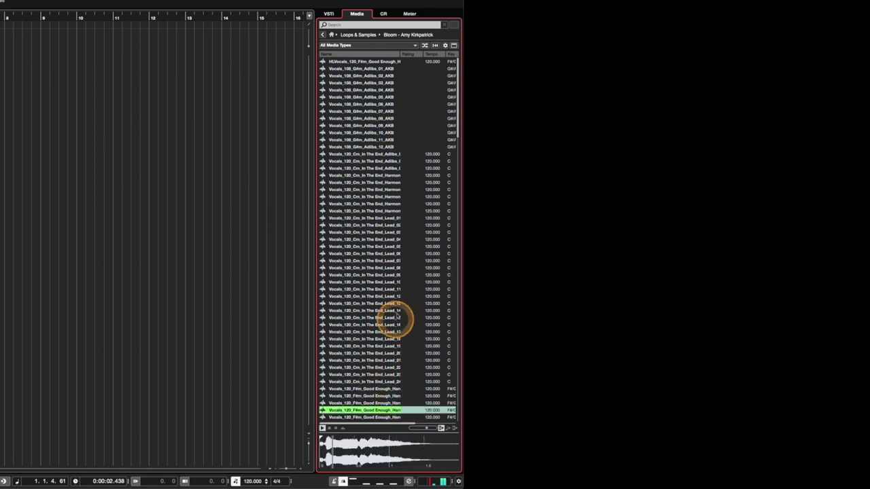
Audition a Suspended harmony, Suspended_Lead_12, Vocals_170_Am_Adlibs_06, Vocals_158_A_Adlibs_11 and a Tell Me How harmony in Bloom
scroll(397, 316, down, 10)
click(384, 276)
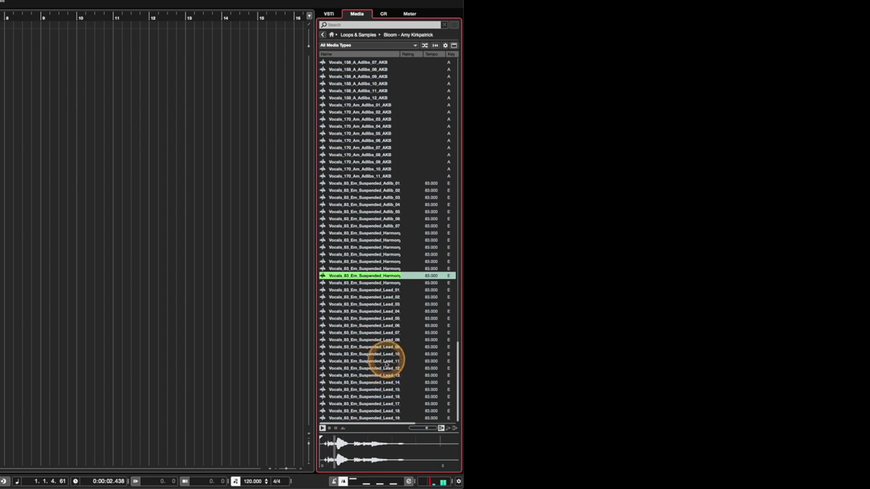
click(384, 368)
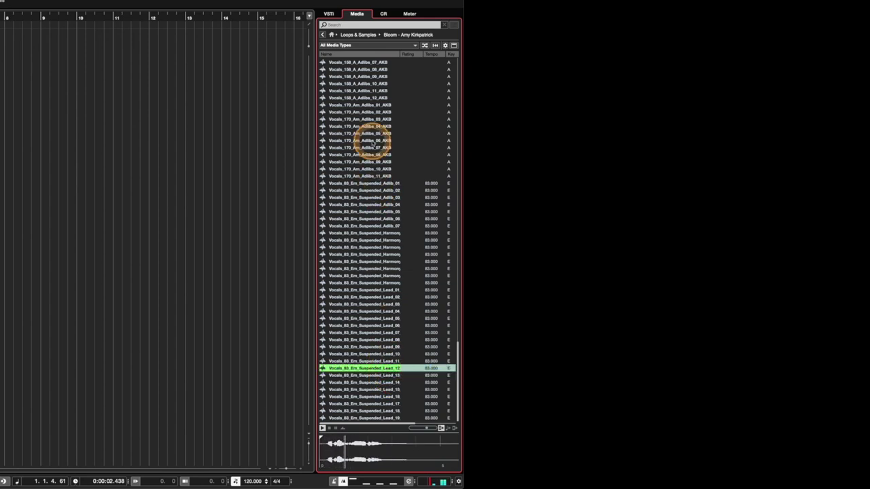
click(370, 140)
click(361, 91)
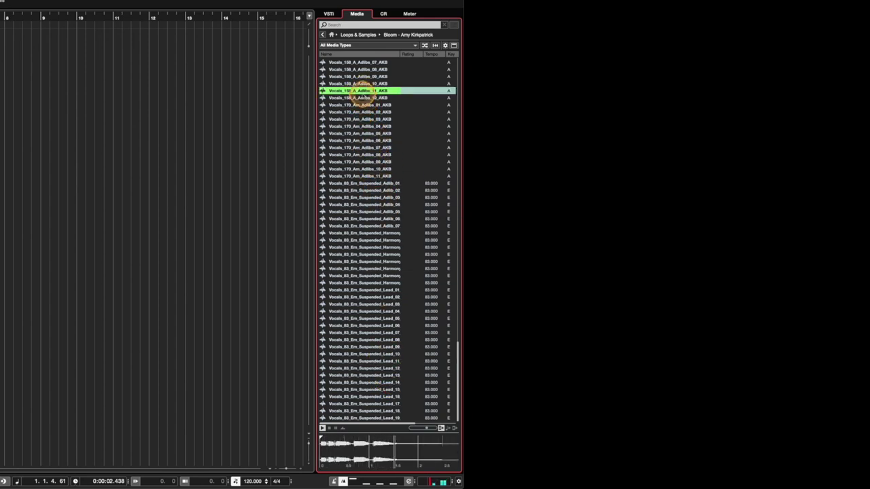
scroll(379, 319, up, 10)
click(378, 317)
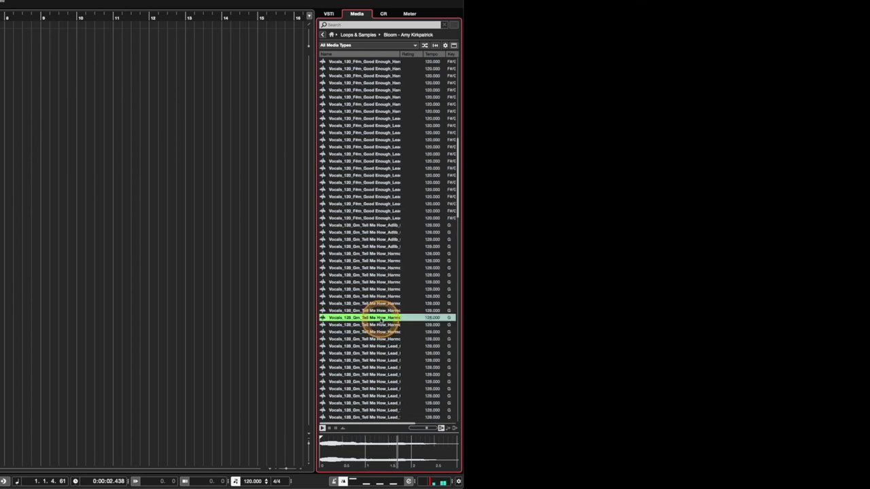